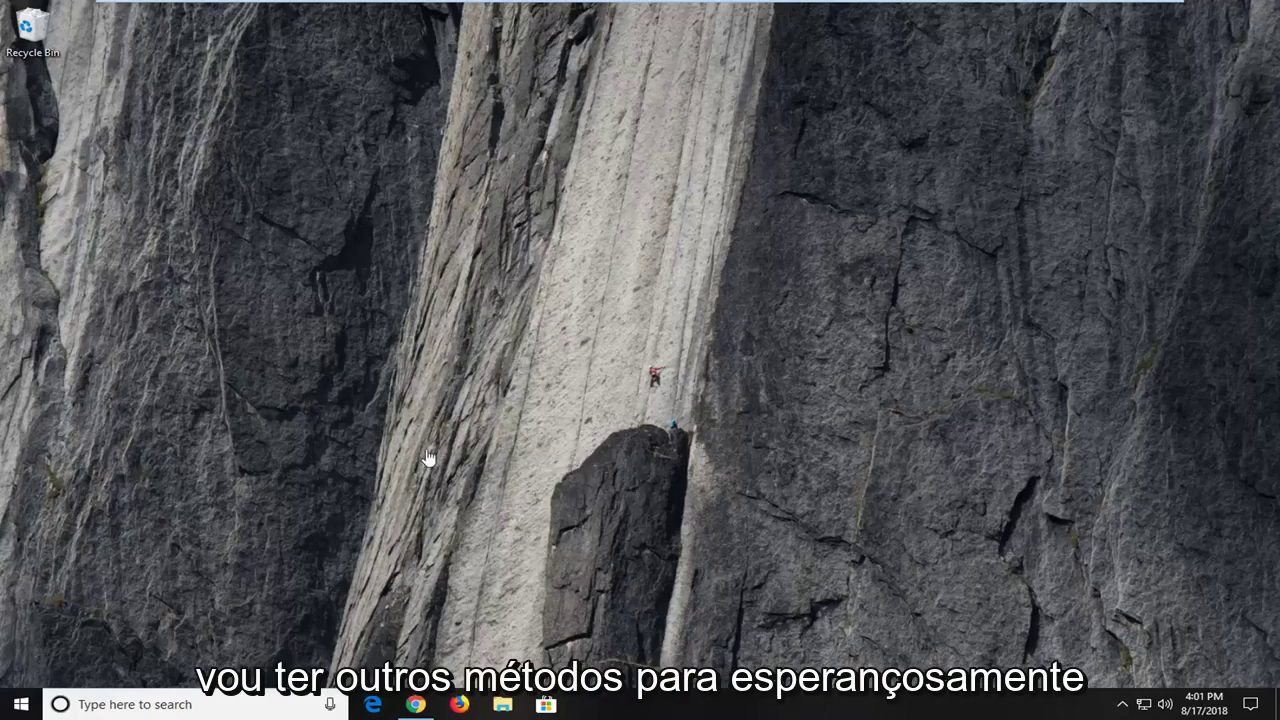
Search Start for 'configure proxy' and open Internet Properties on its Connections tab
left_click(20, 710)
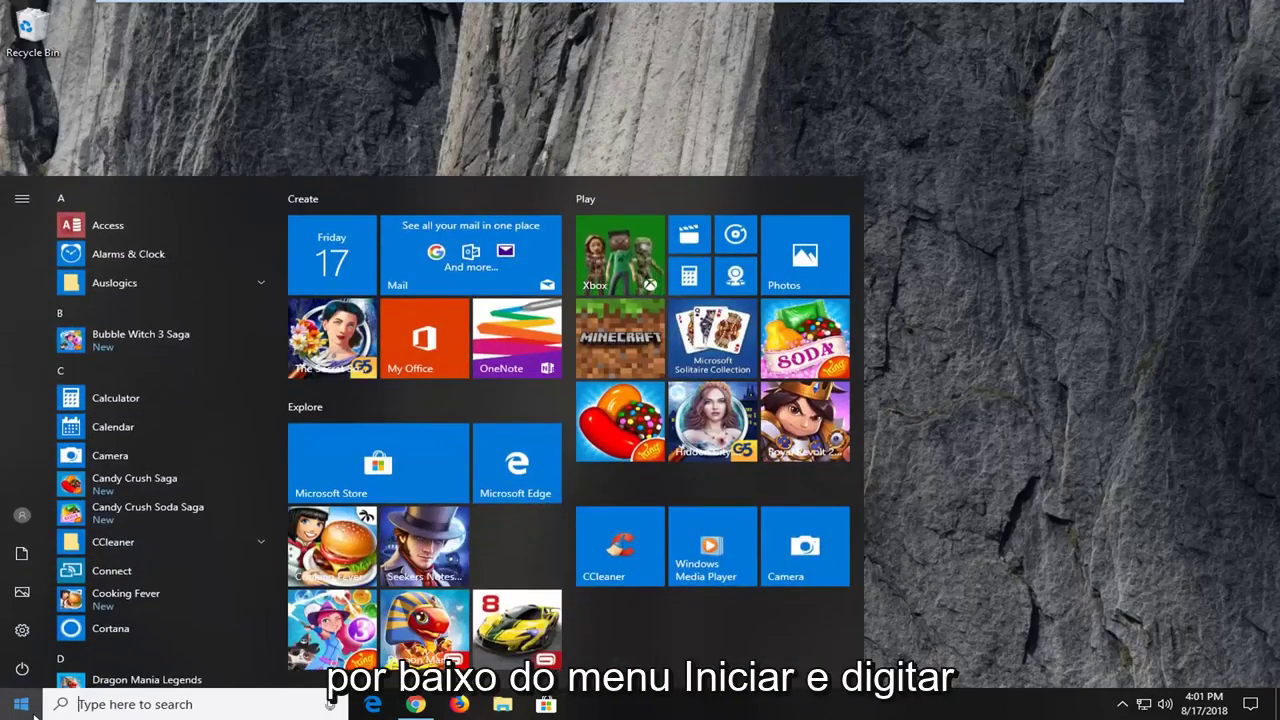
type("configur")
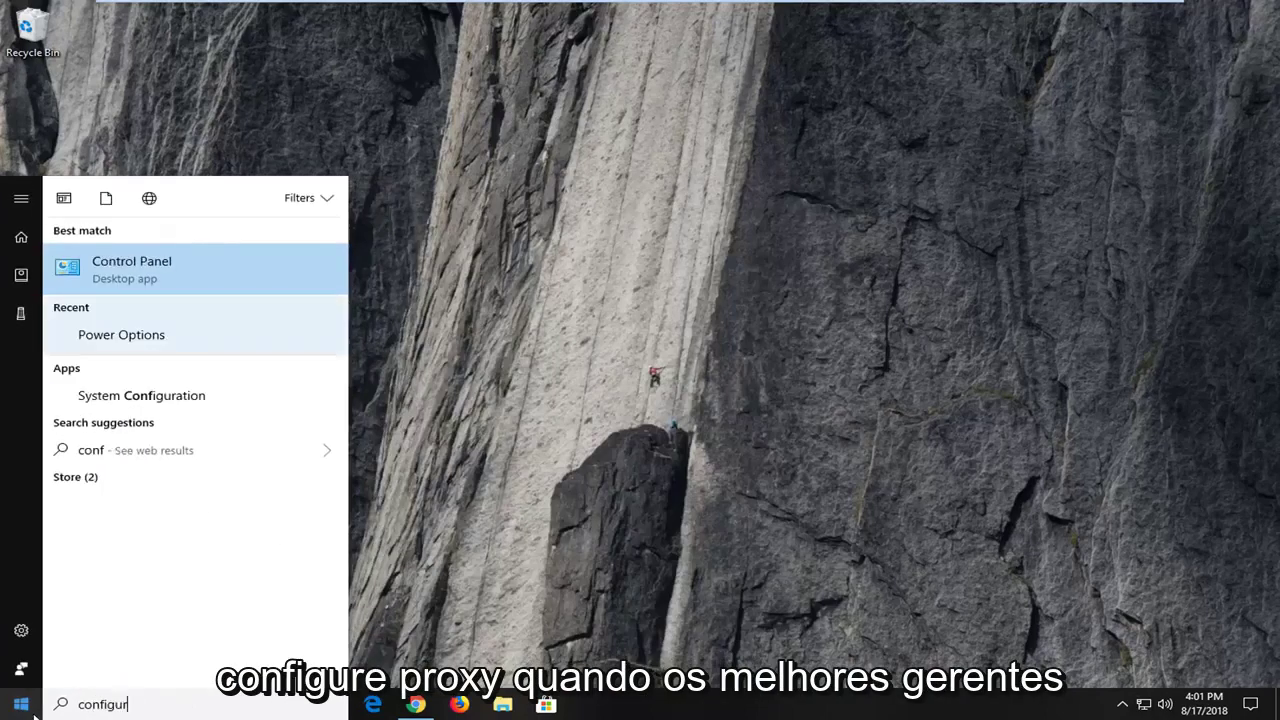
type("e proxy")
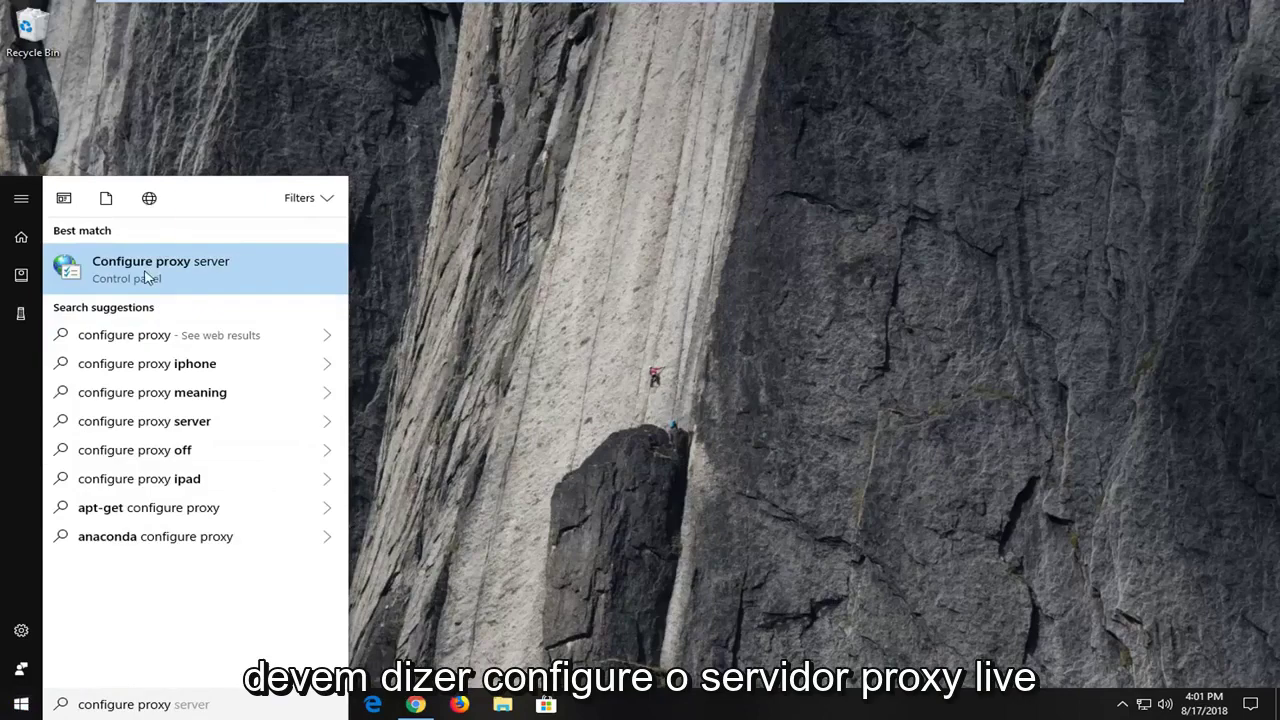
left_click(181, 272)
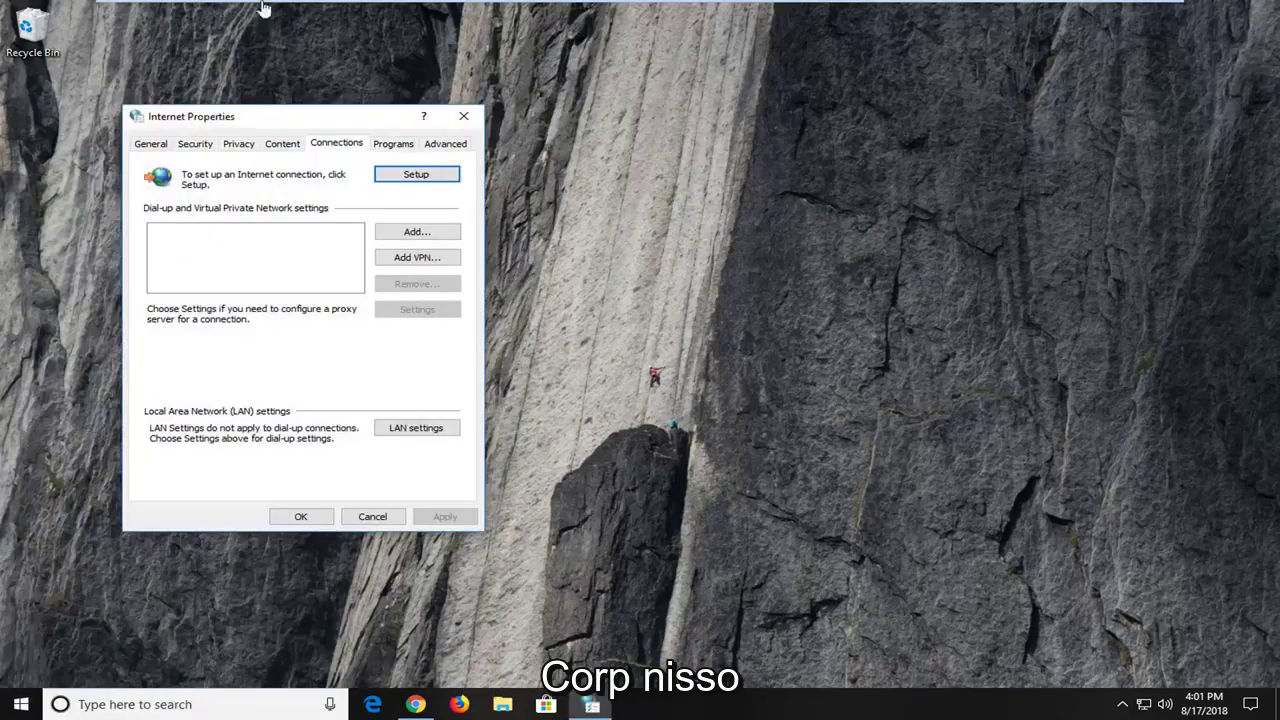
left_click_drag(255, 117, 386, 120)
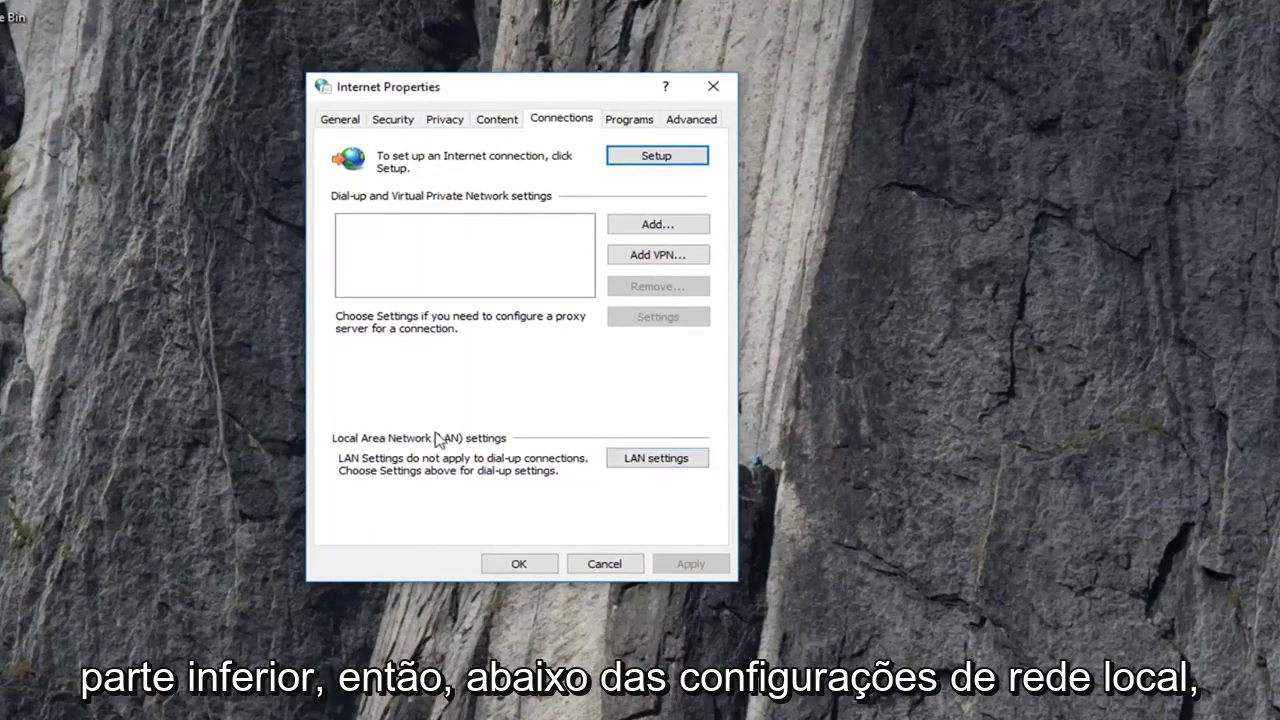
In LAN settings, leave 'Use a proxy server for your LAN' unchecked and confirm with OK
left_click(654, 460)
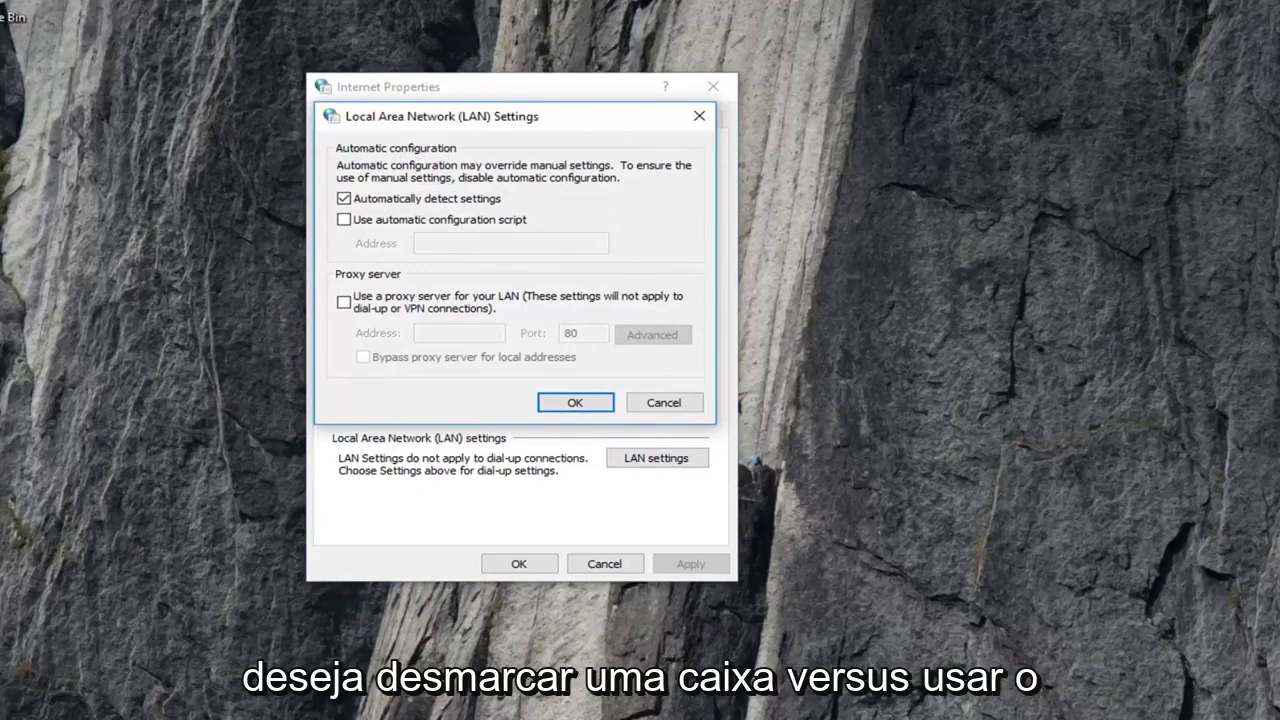
left_click(345, 304)
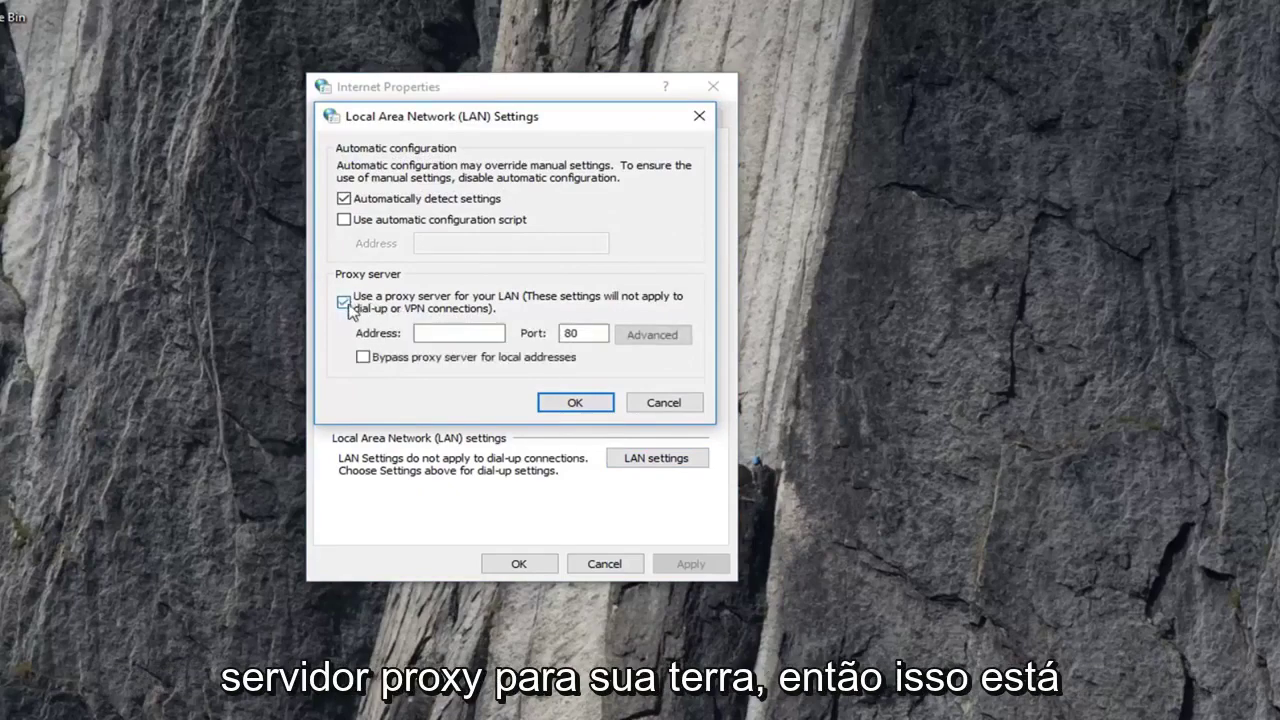
left_click(345, 304)
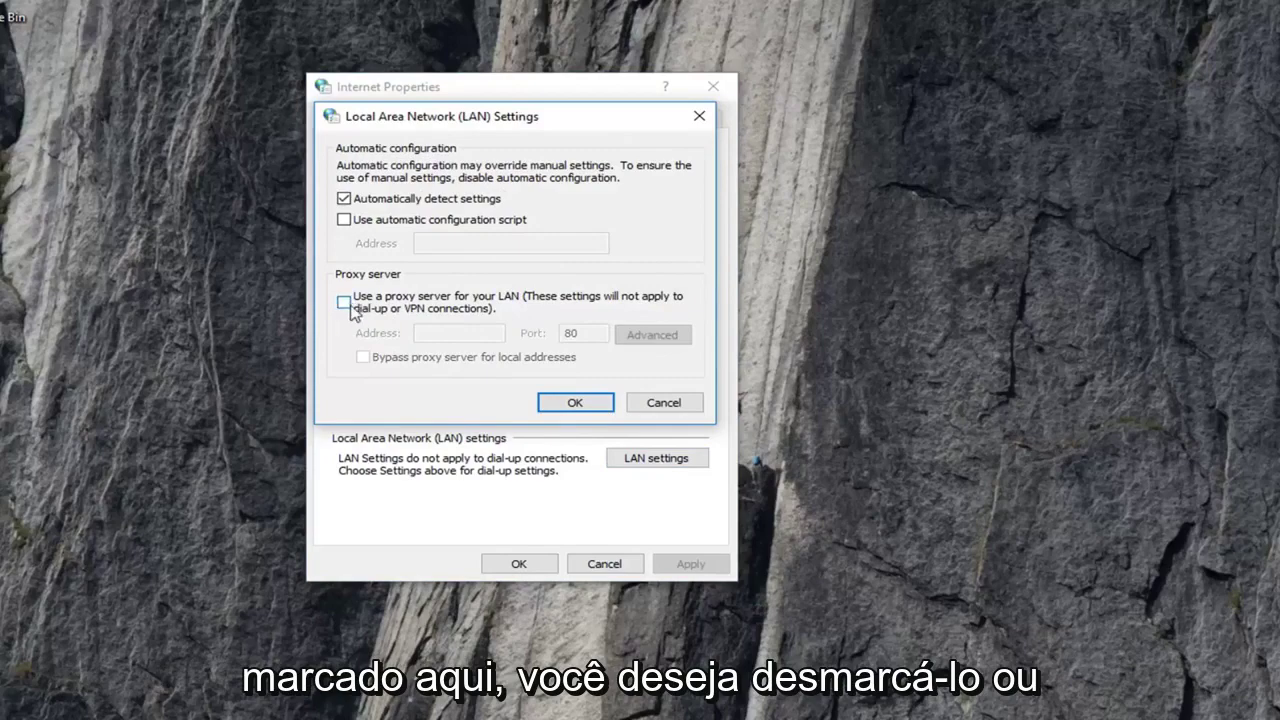
left_click(574, 403)
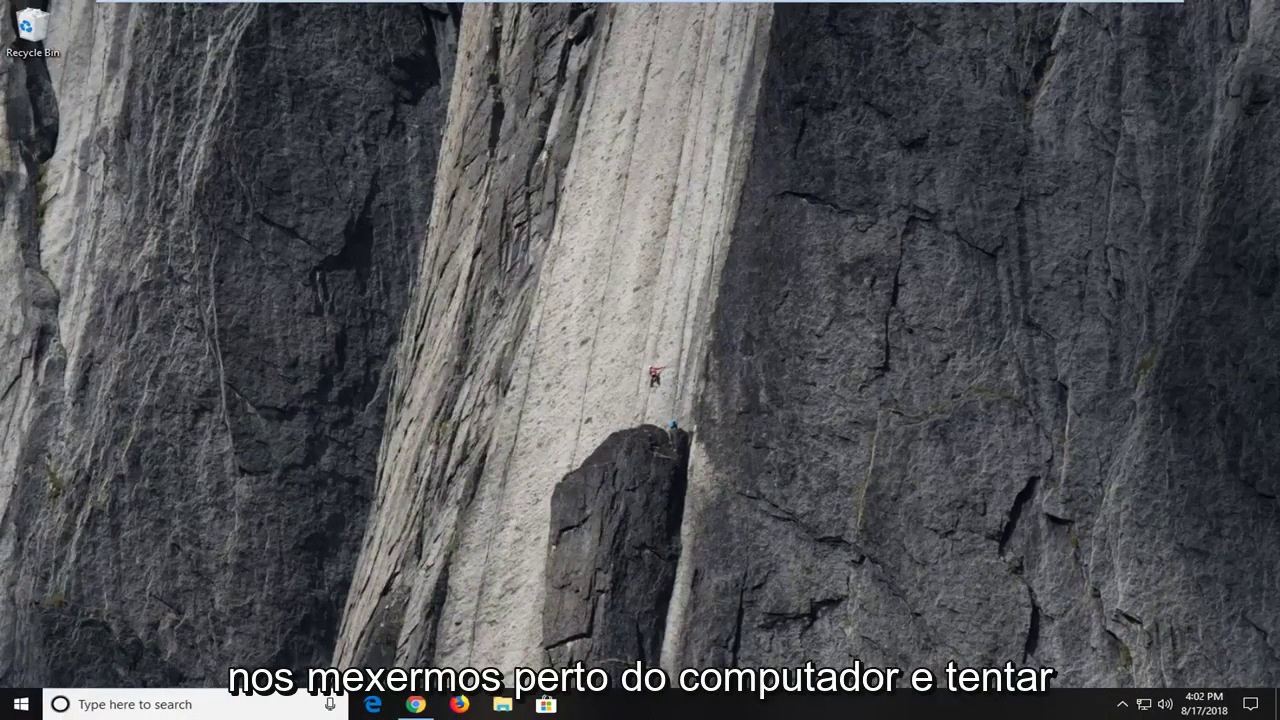
Search Start for 'cmd' and run Command Prompt as administrator, approving the UAC prompt
left_click(20, 704)
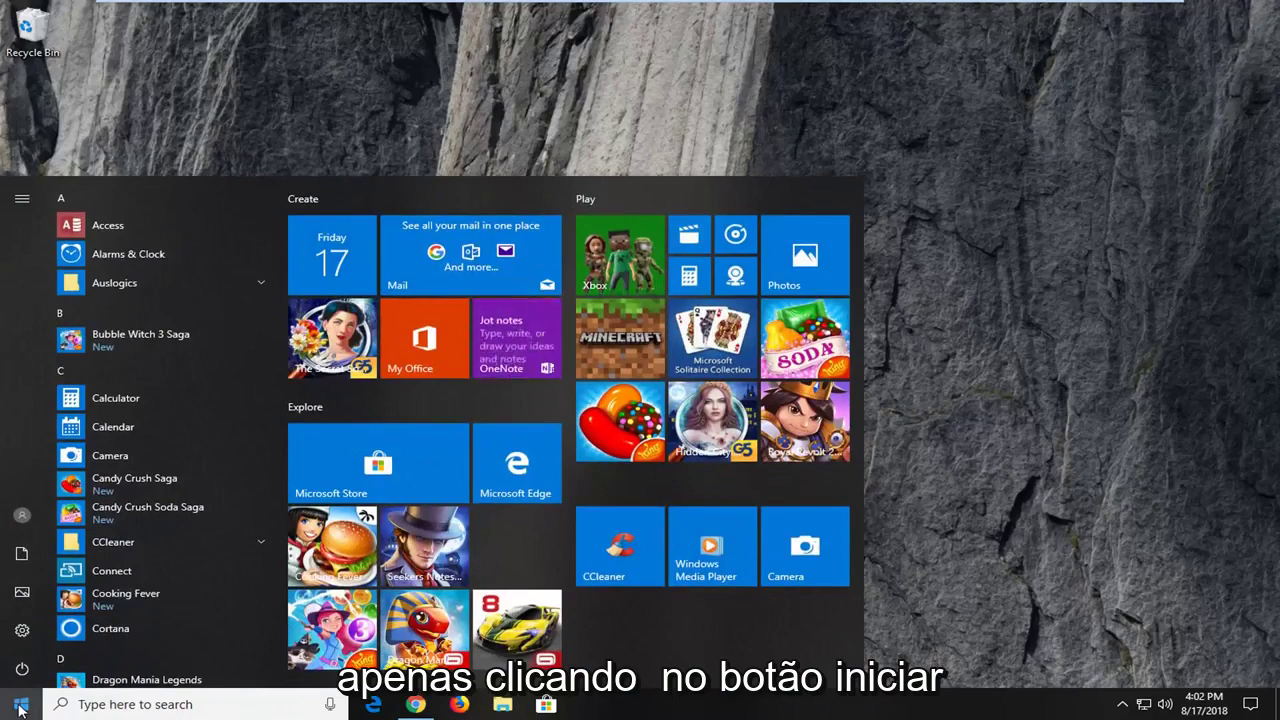
type("cmd")
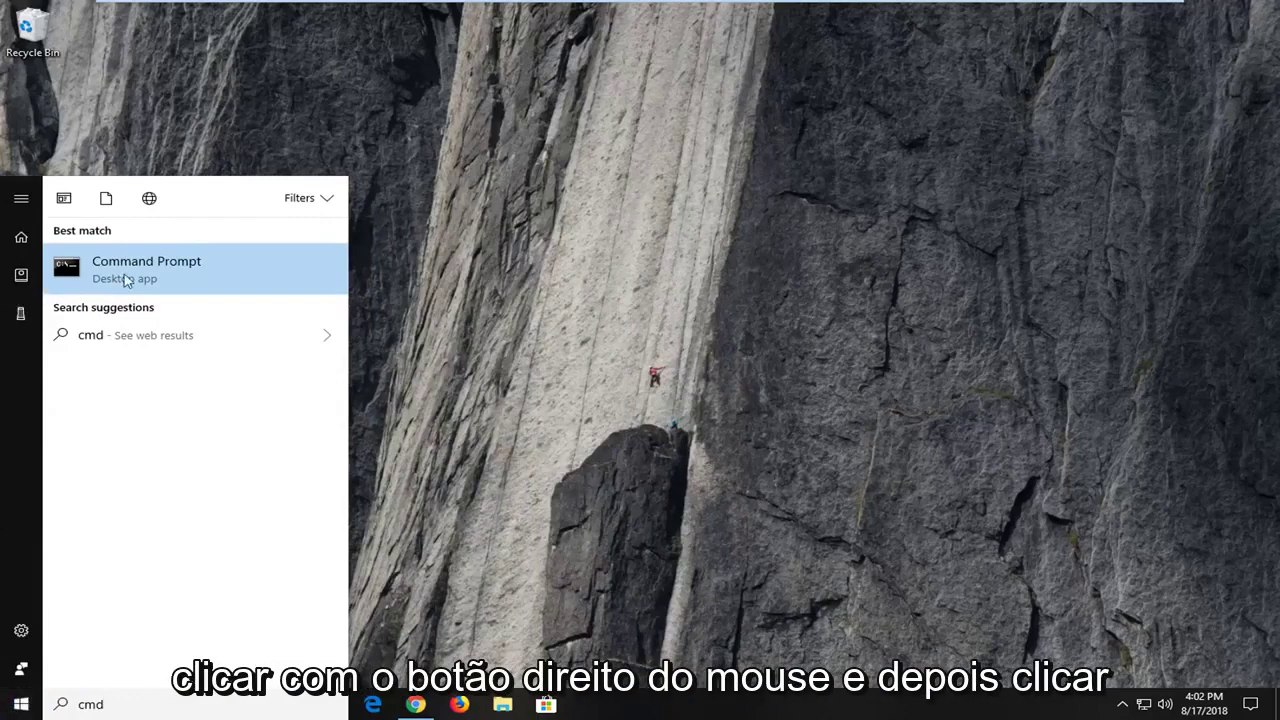
right_click(126, 277)
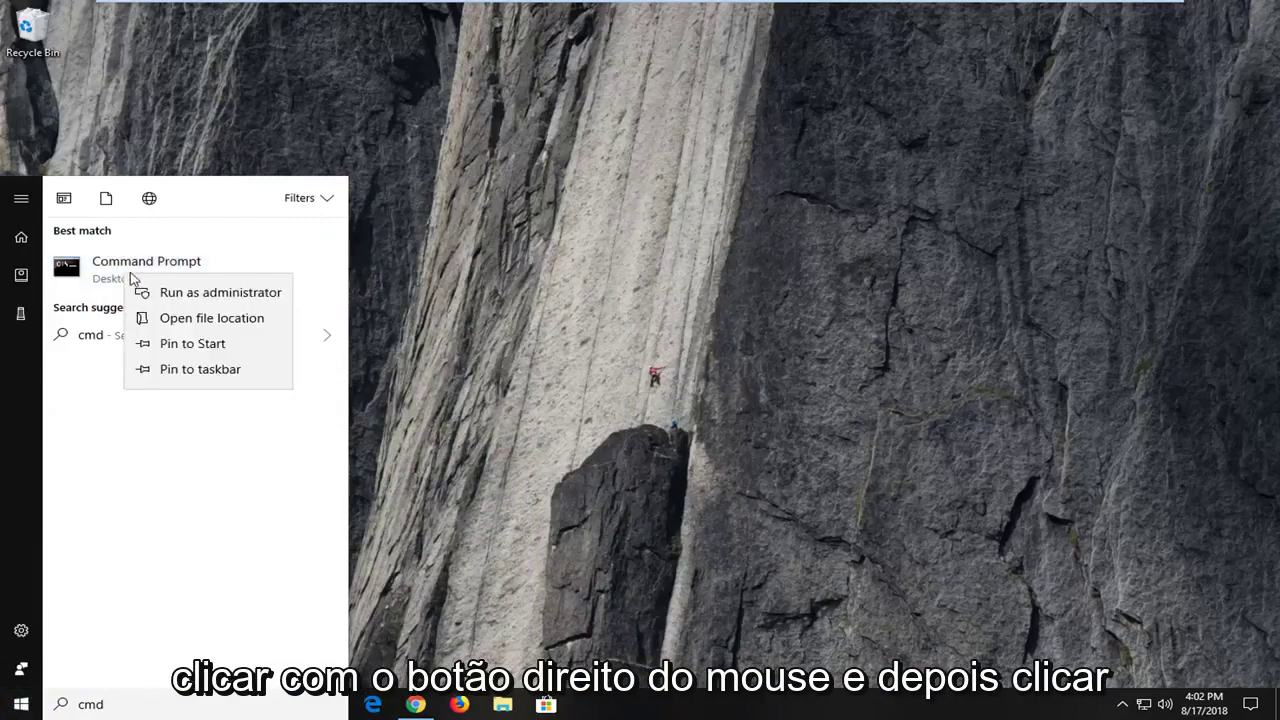
left_click(188, 298)
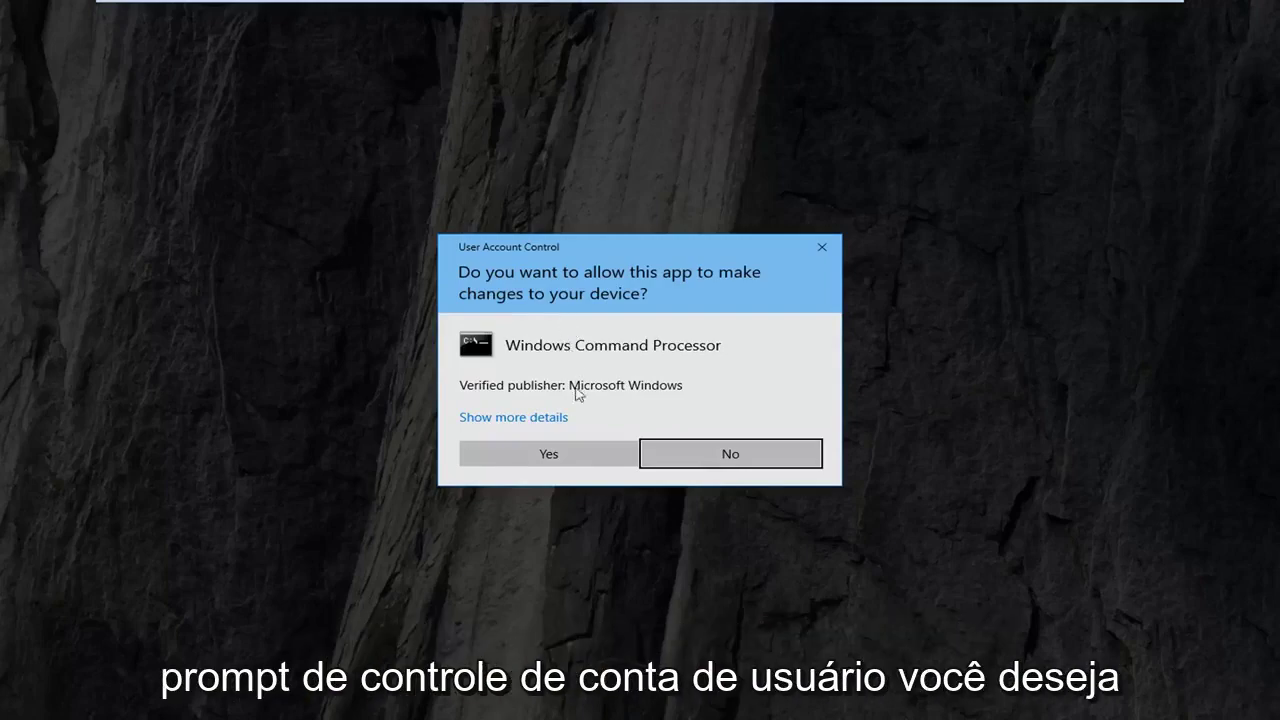
left_click(547, 461)
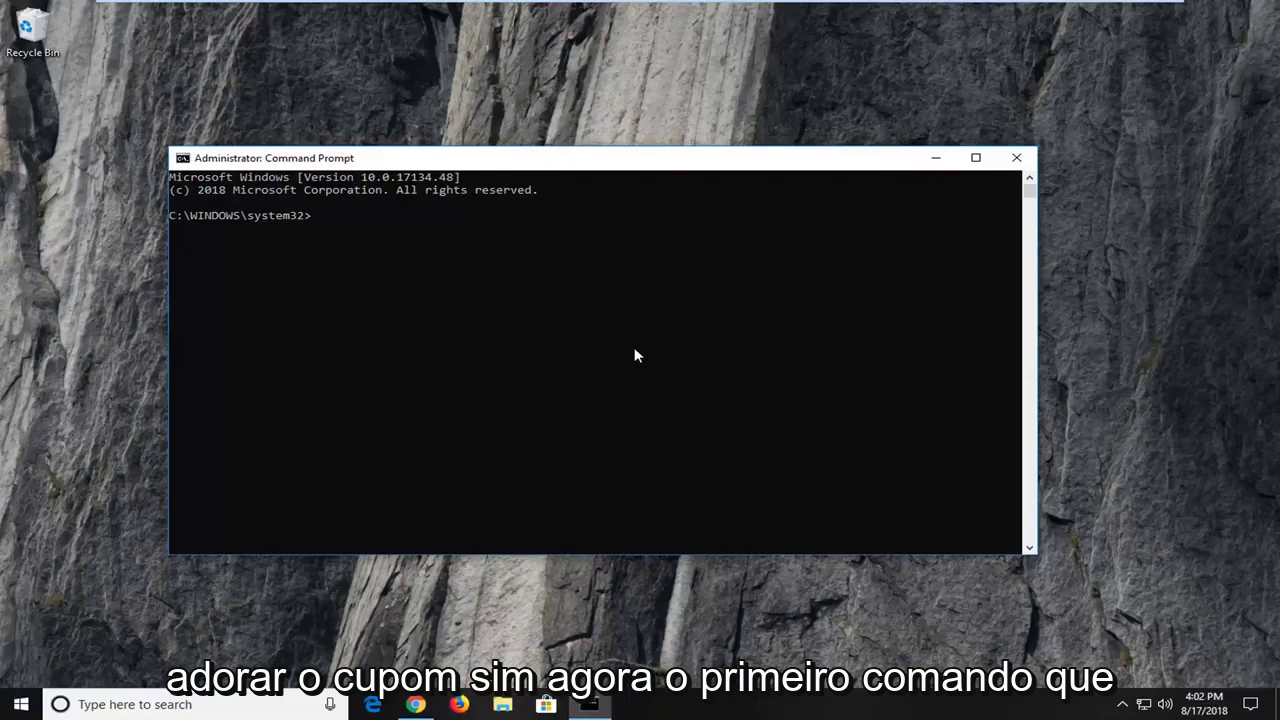
Run ipconfig /flushdns, then enter 'netsh int ip reset' at the next prompt
type("ipconfi")
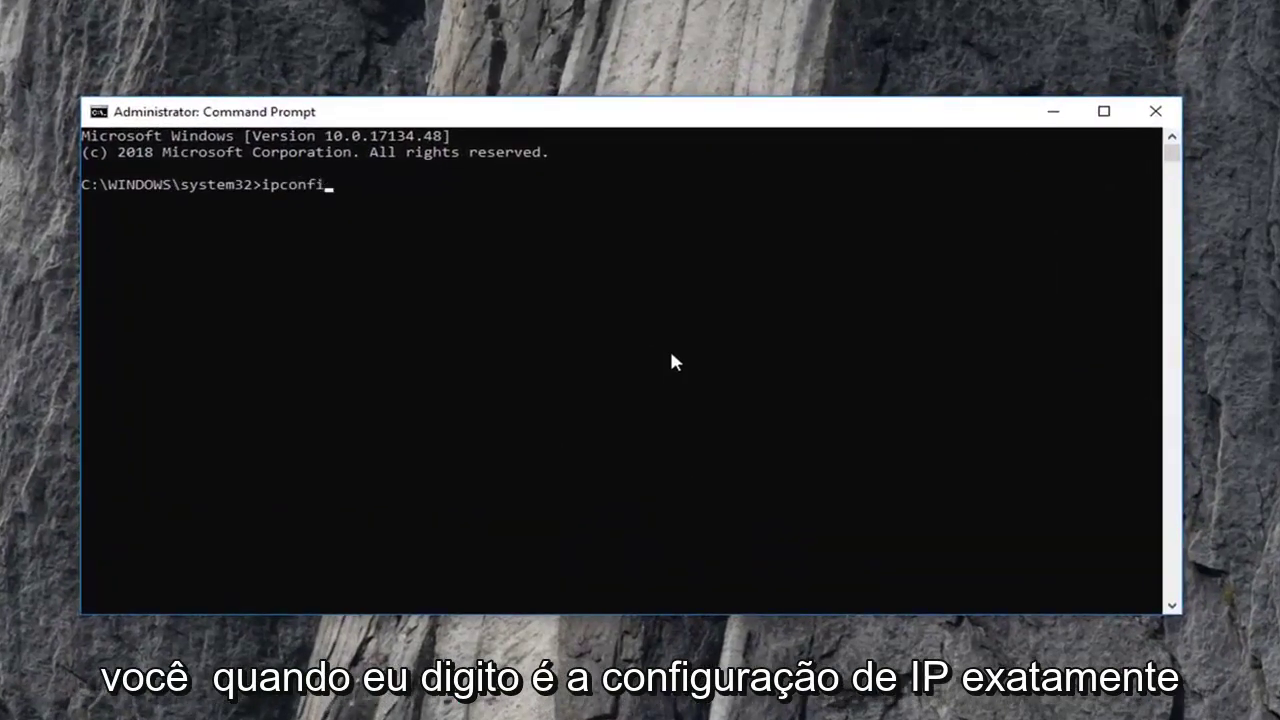
type("g")
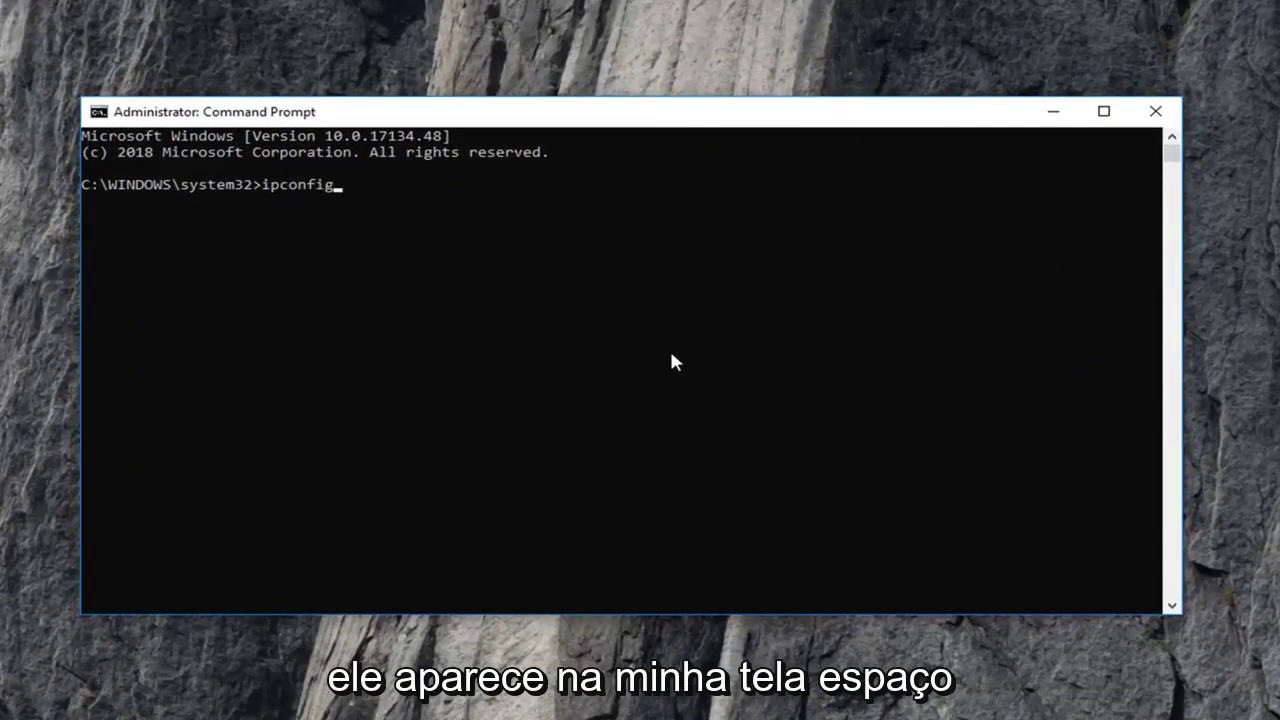
type(" /")
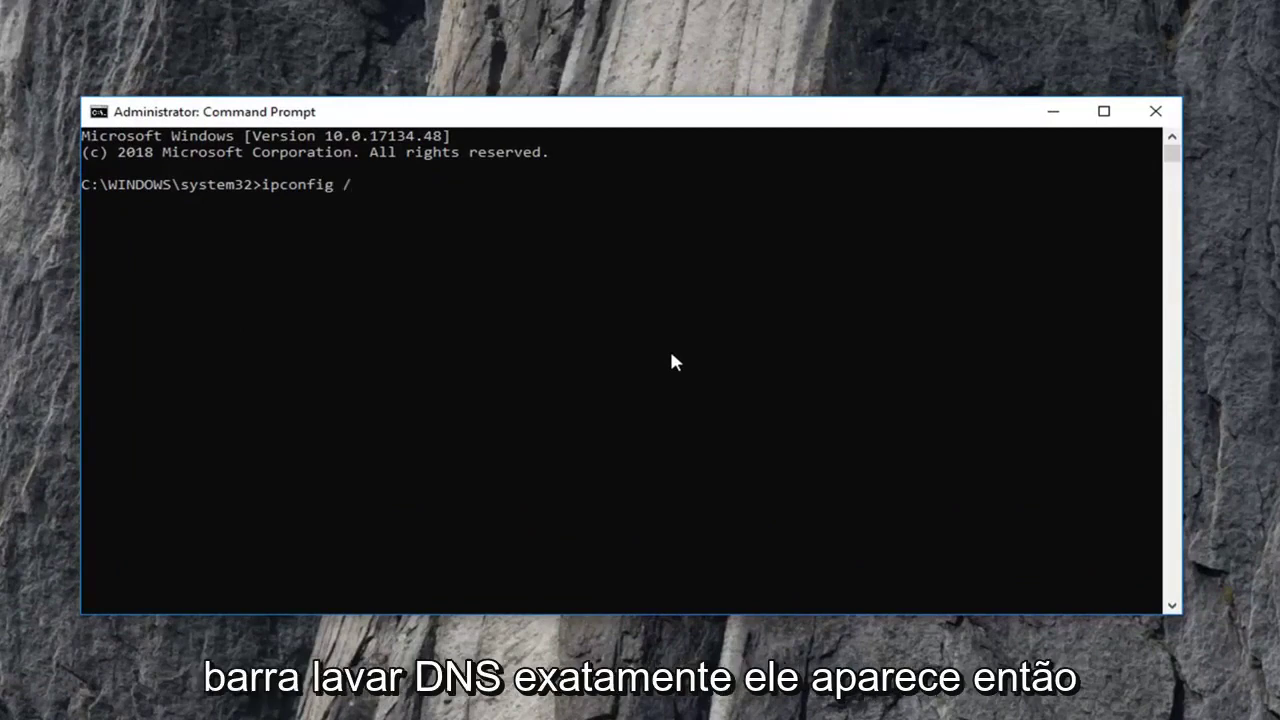
type("flushdns")
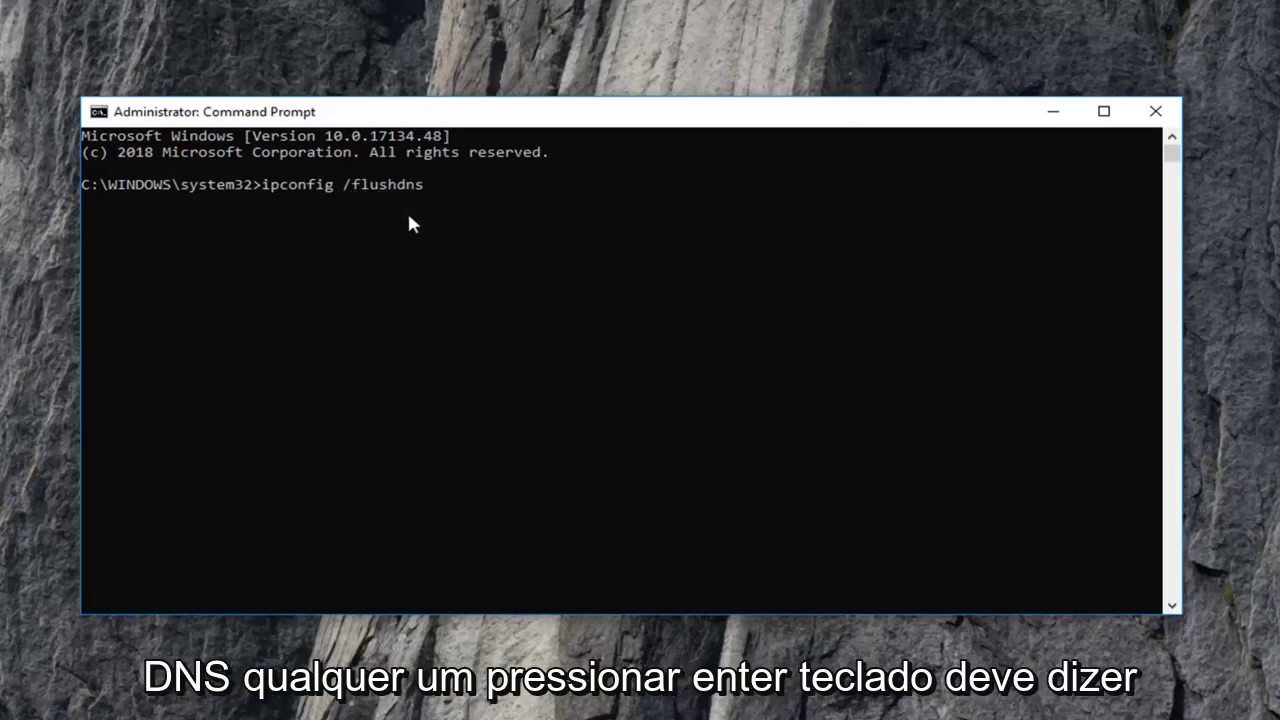
key("Return")
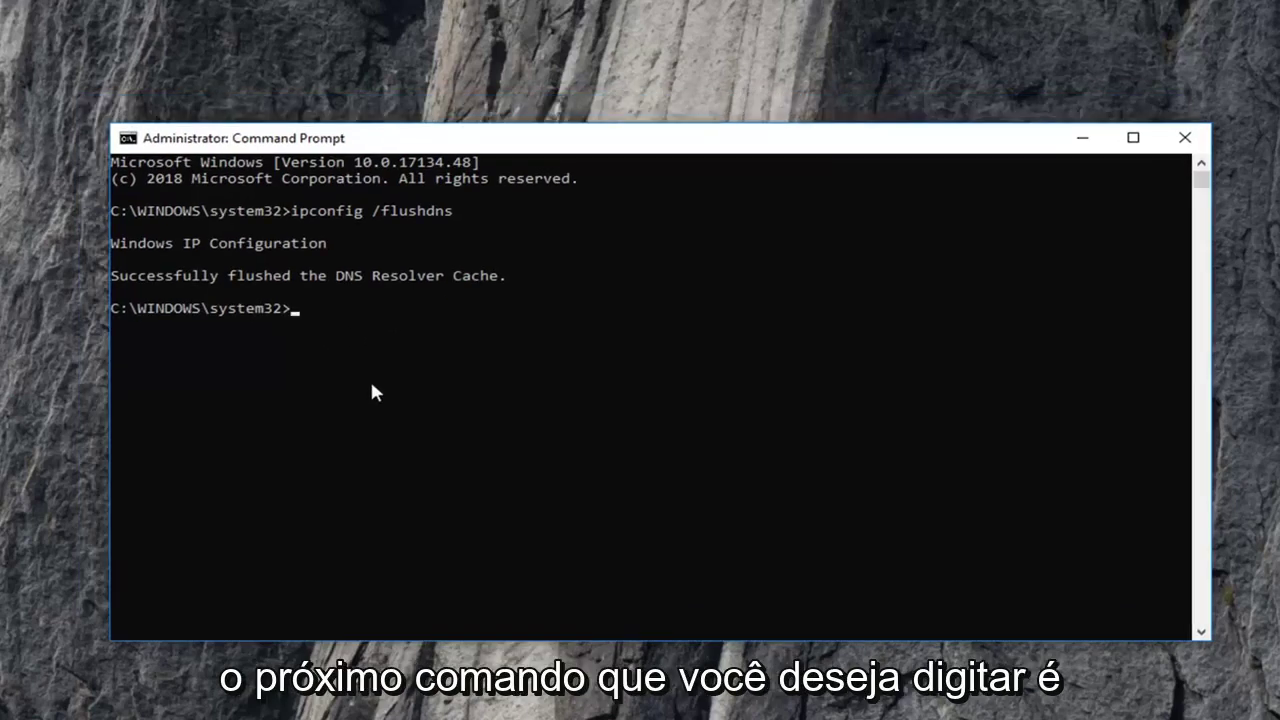
type("n")
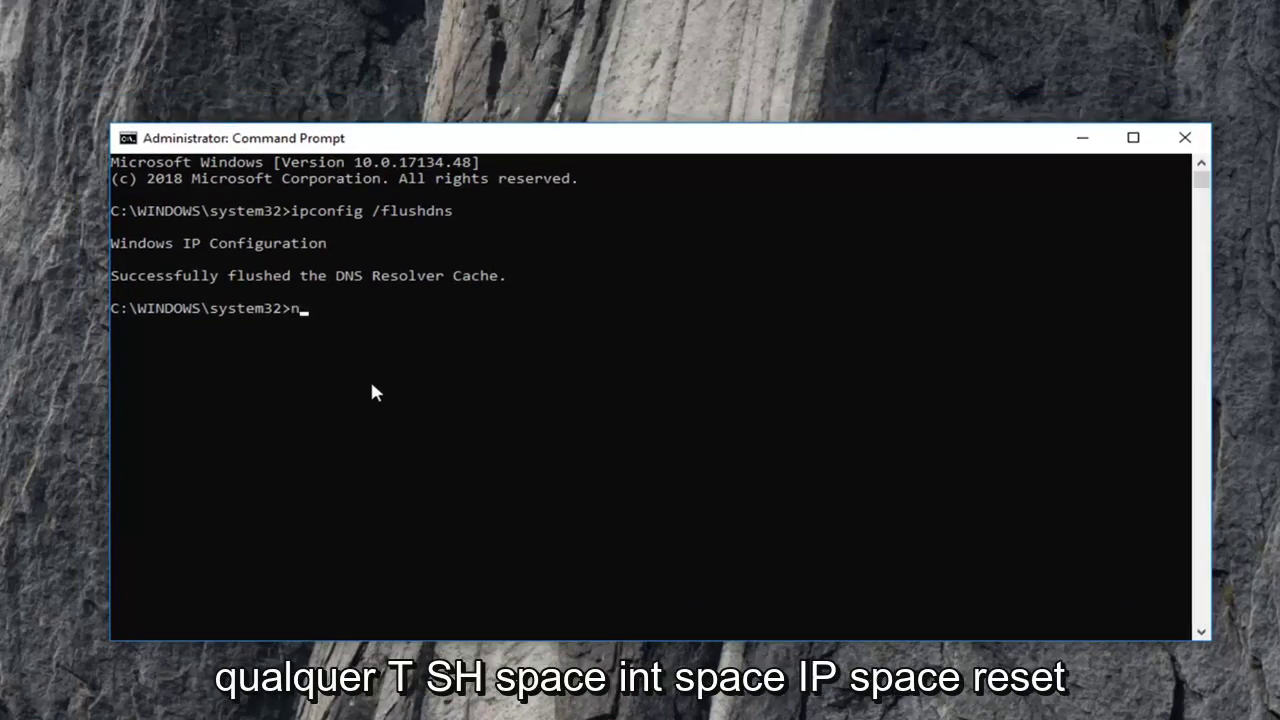
type("etsh")
type(" int ip ")
type("reset")
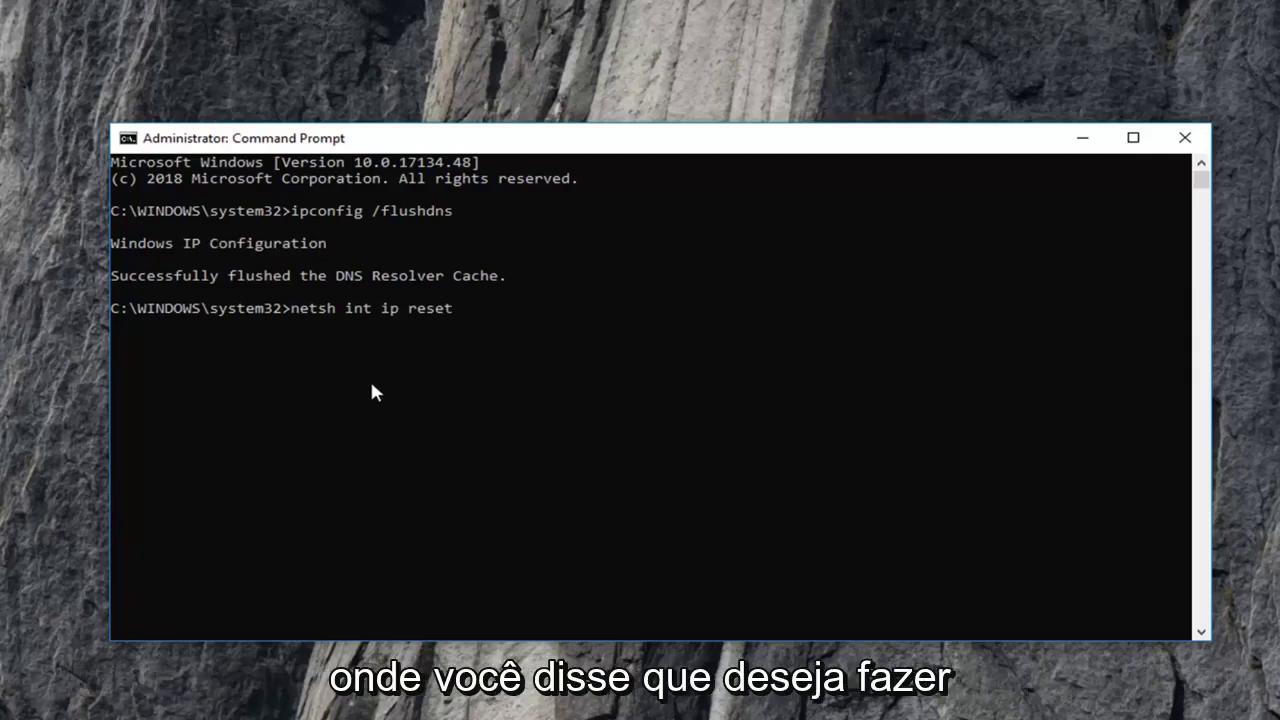
Execute netsh int ip reset, then netsh winsock reset
key("Return")
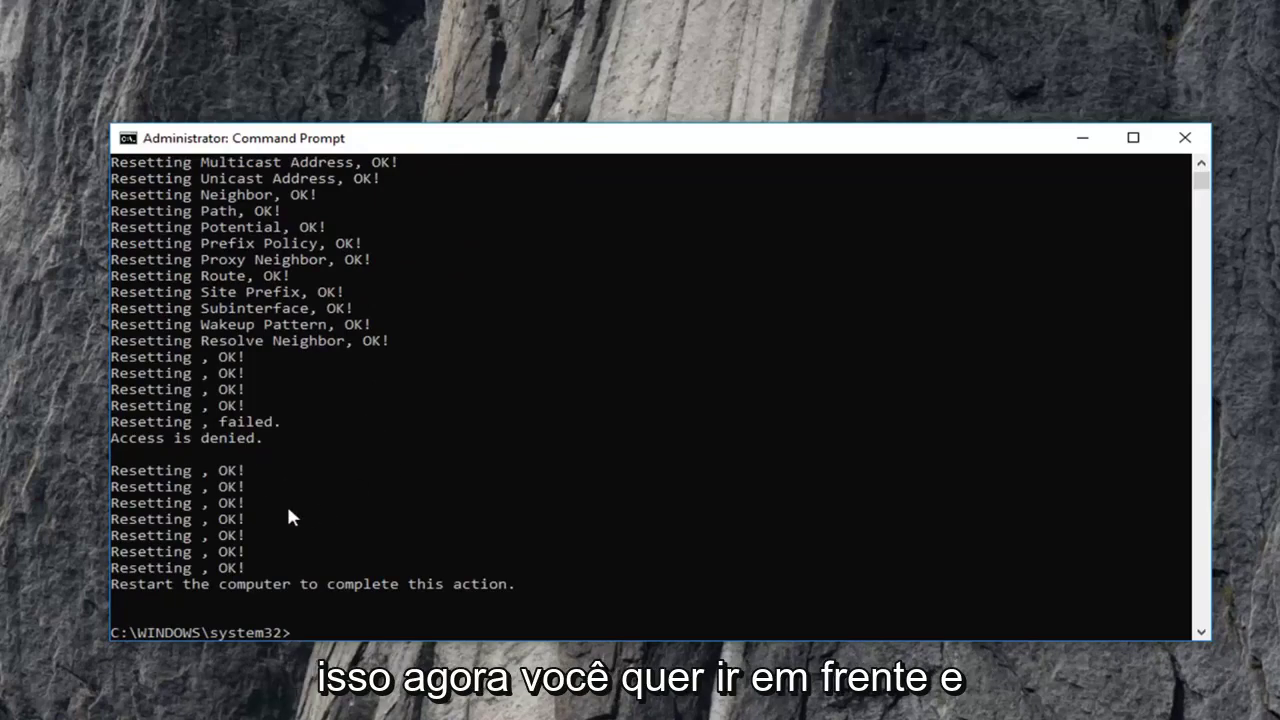
type("netsh")
type(" w")
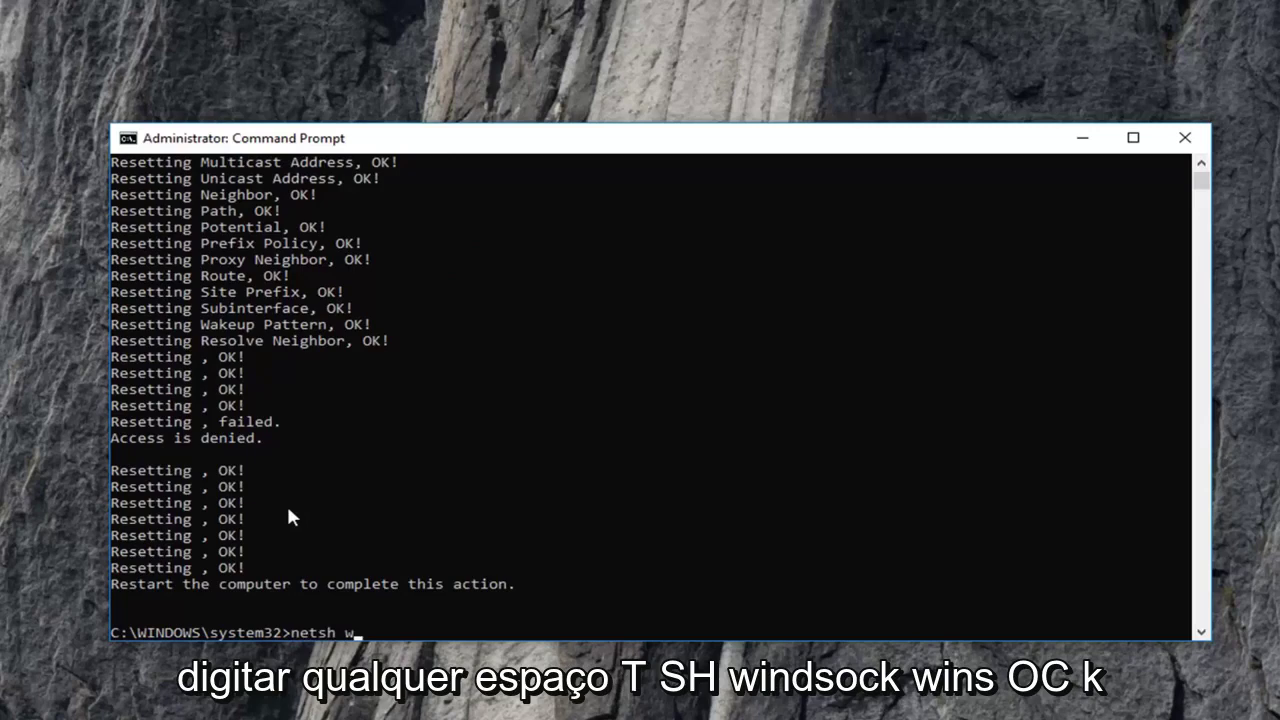
type("insock")
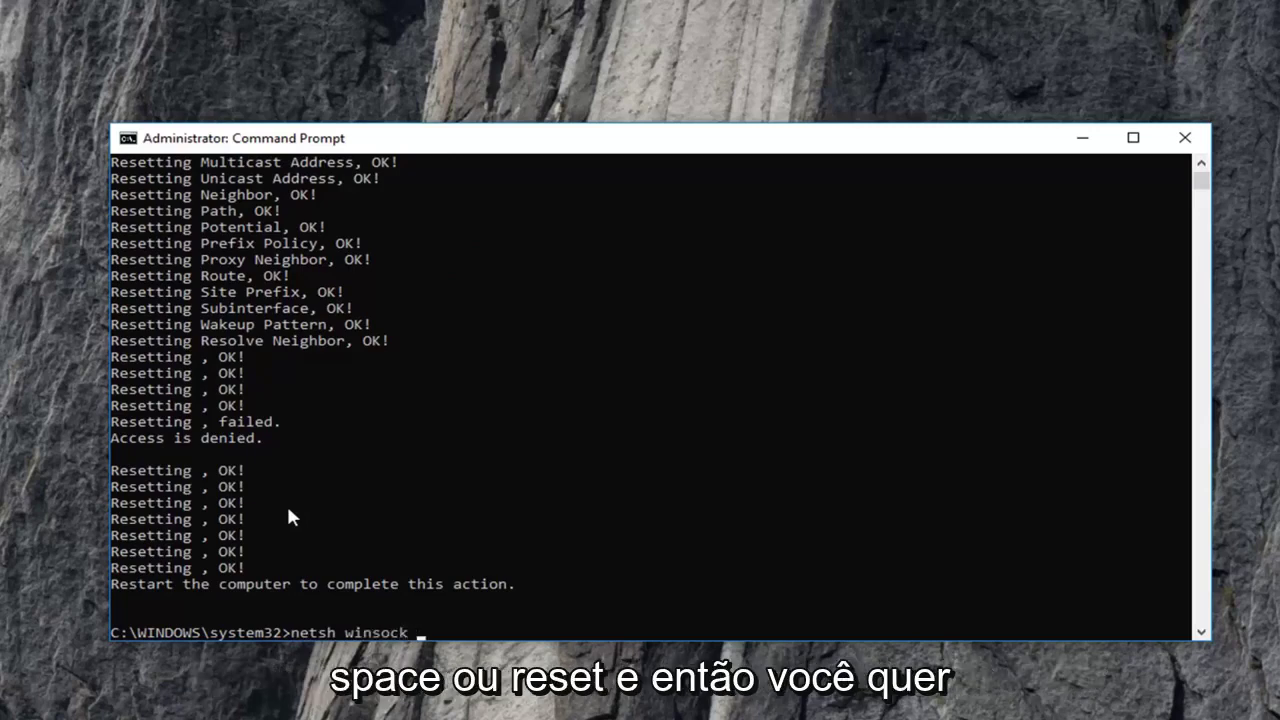
type(" reset")
key("Return")
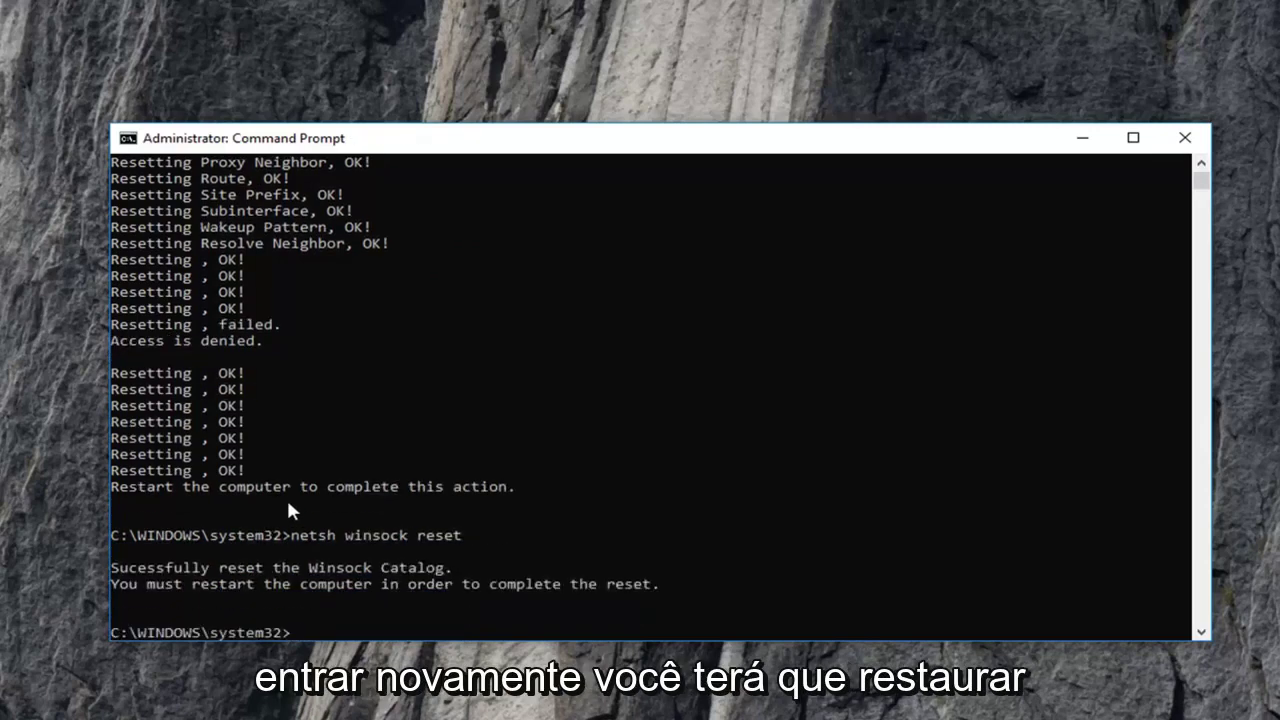